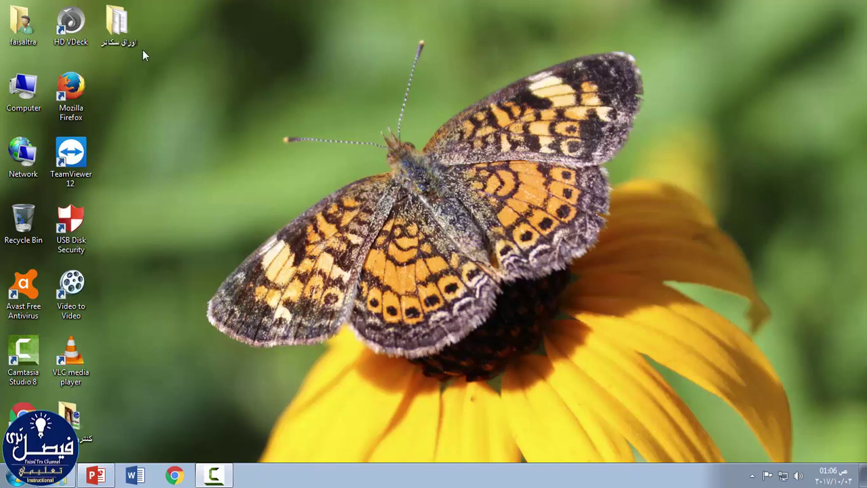
- Look over the seven scanned page images in their Desktop folder
{"action": "double_click", "coordinate": [124, 39]}
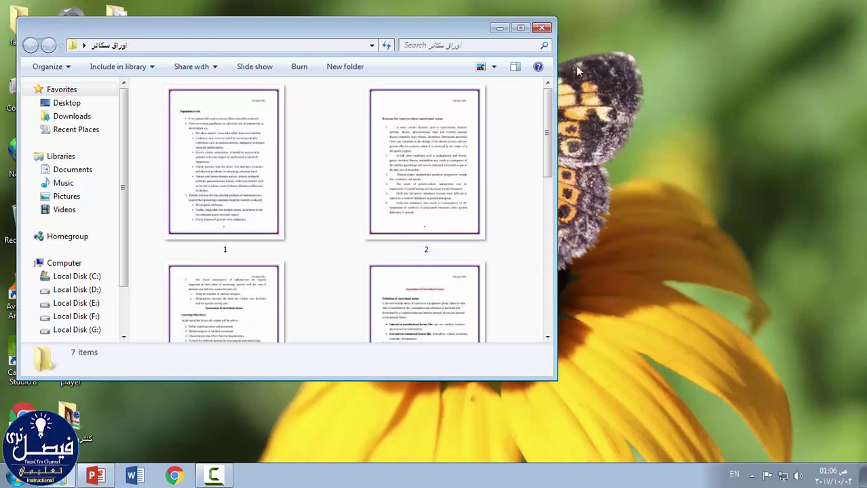
{"action": "left_click", "coordinate": [520, 27]}
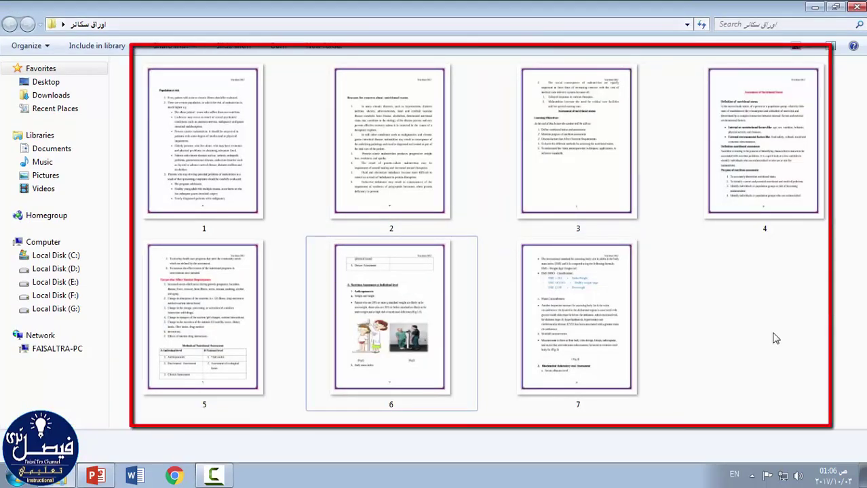
{"action": "left_click", "coordinate": [815, 7]}
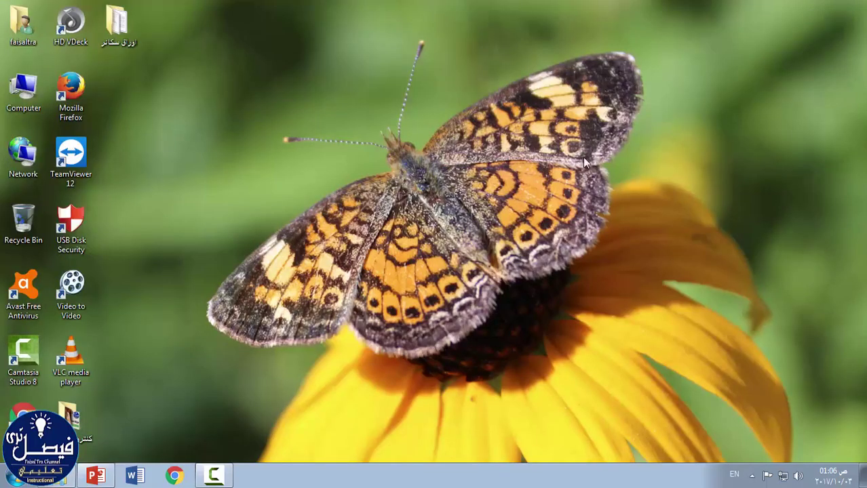
- Back in PowerPoint, give the first slide the Blank layout
{"action": "left_click", "coordinate": [101, 476]}
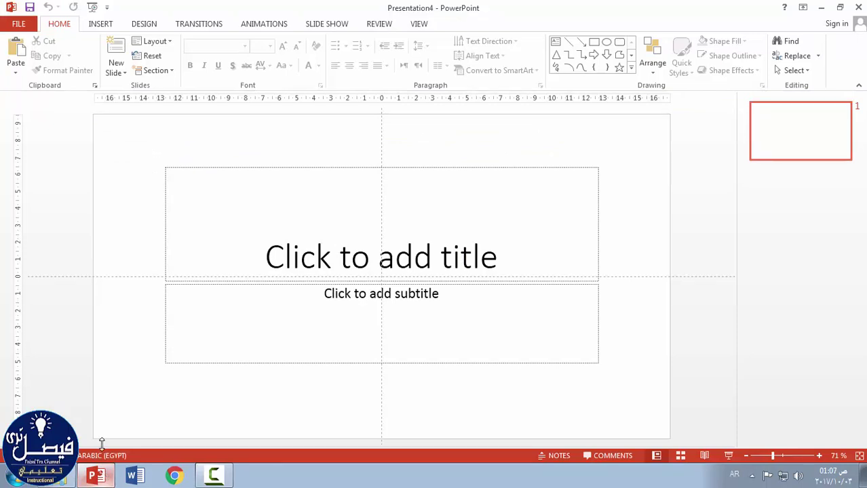
{"action": "left_click", "coordinate": [171, 42]}
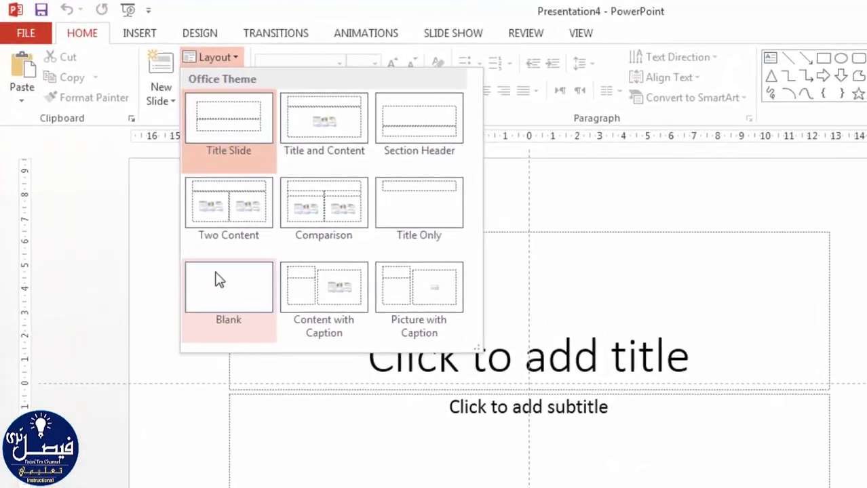
{"action": "left_click", "coordinate": [166, 224]}
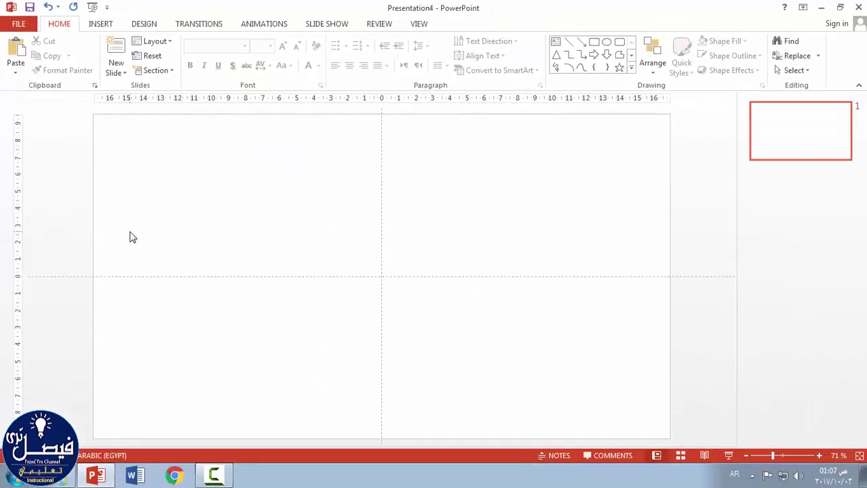
- Set a custom slide size of A4 Paper in portrait orientation and accept the scaling
{"action": "left_click", "coordinate": [145, 25]}
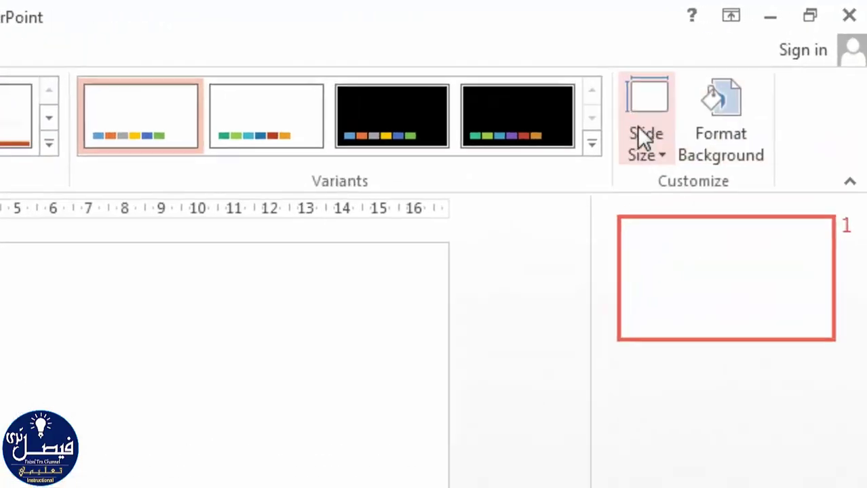
{"action": "left_click", "coordinate": [714, 98]}
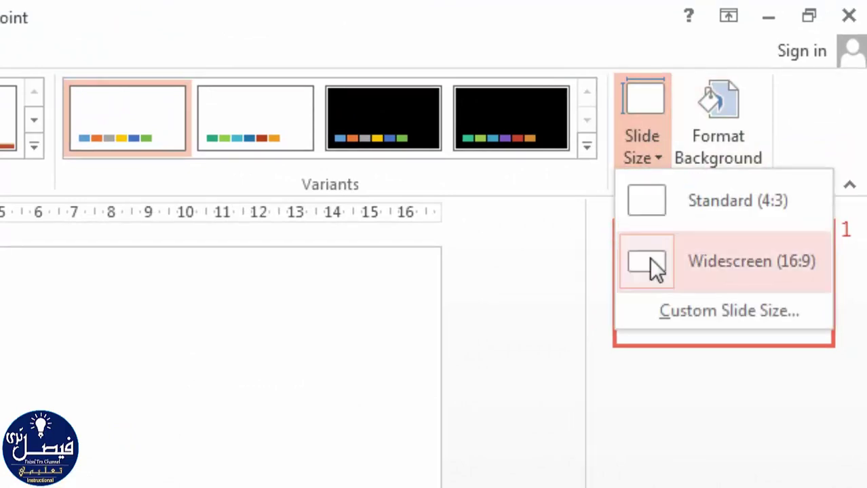
{"action": "left_click", "coordinate": [787, 149]}
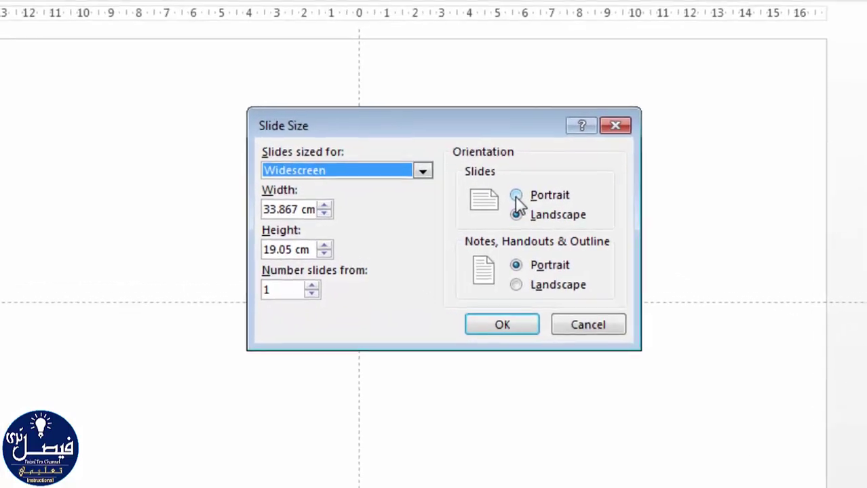
{"action": "left_click", "coordinate": [495, 204]}
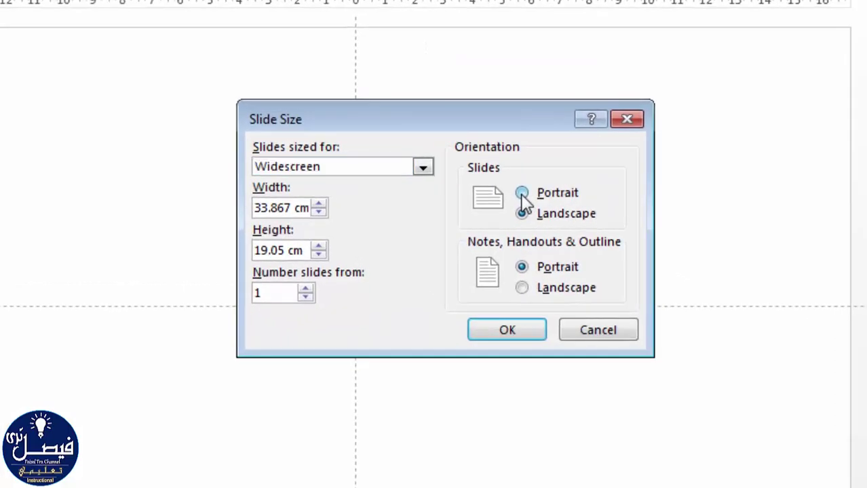
{"action": "left_click", "coordinate": [424, 167]}
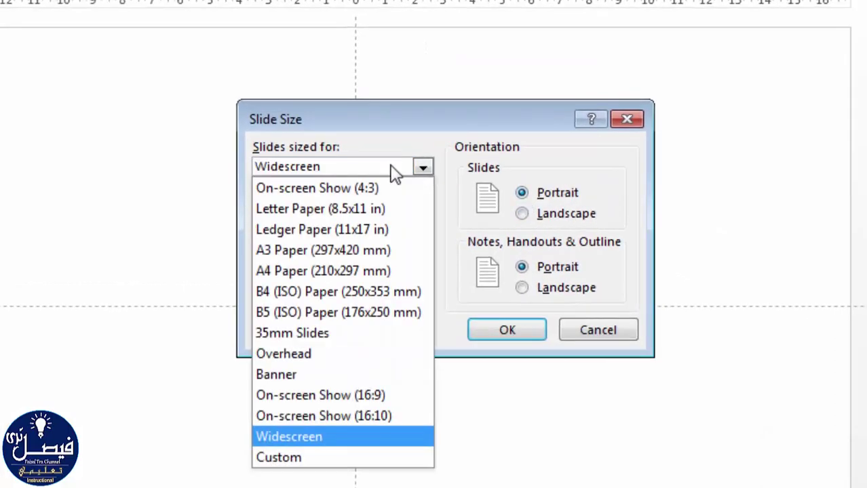
{"action": "left_click", "coordinate": [301, 269]}
{"action": "left_click", "coordinate": [482, 331]}
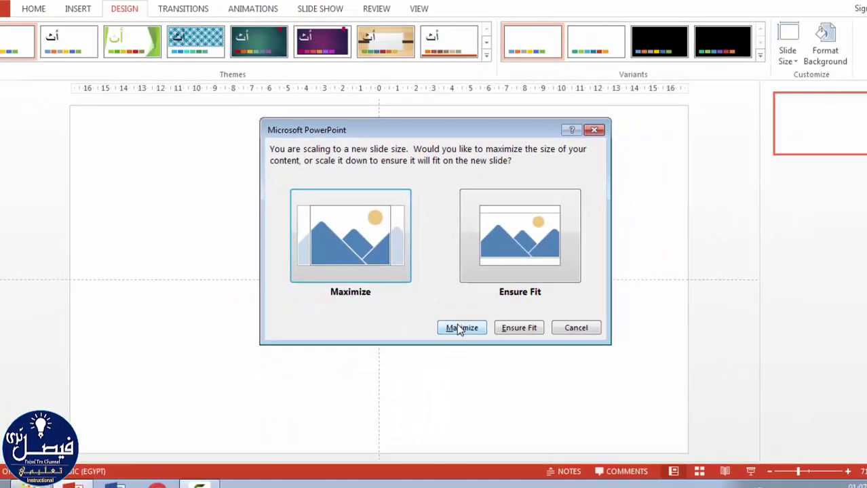
{"action": "left_click", "coordinate": [488, 383]}
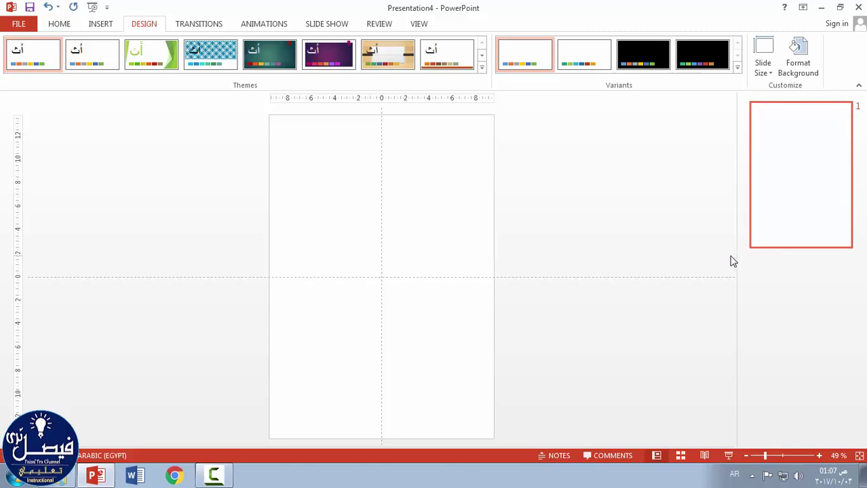
- Add six new blank slides from the Home tab, making seven in total
{"action": "left_click", "coordinate": [62, 26]}
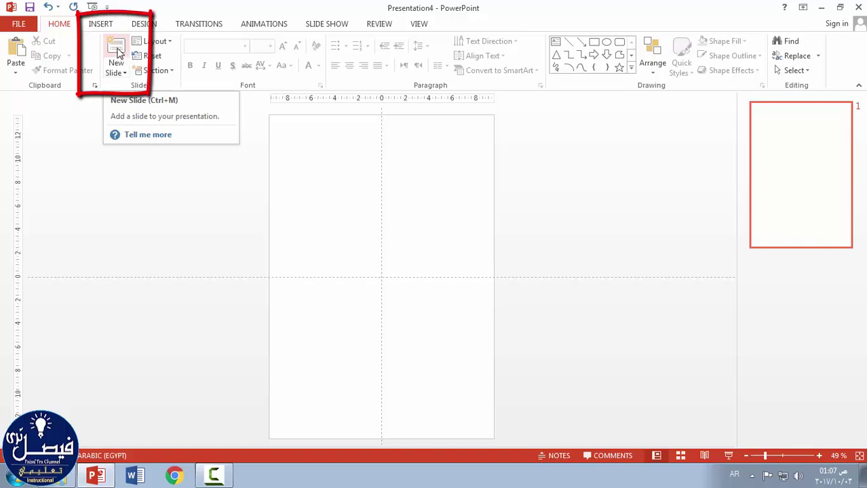
{"action": "left_click", "coordinate": [116, 51]}
{"action": "left_click", "coordinate": [116, 51]}
{"action": "left_click", "coordinate": [116, 51]}
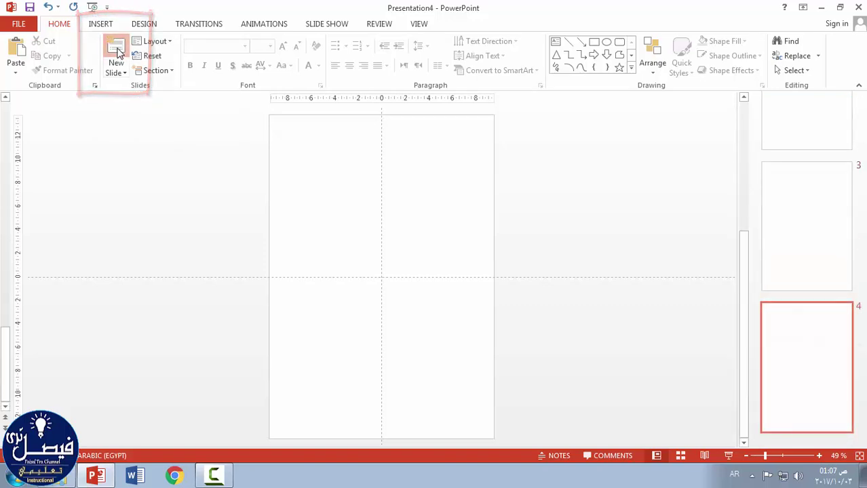
{"action": "left_click", "coordinate": [116, 51]}
{"action": "left_click", "coordinate": [116, 51]}
{"action": "left_click", "coordinate": [116, 51]}
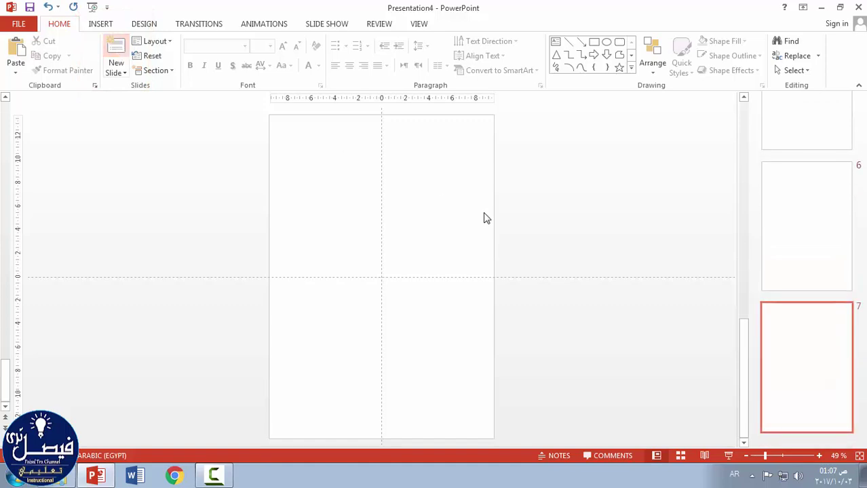
- Scroll the thumbnail pane back to the top and select slide 1
{"action": "left_click", "coordinate": [854, 343]}
{"action": "scroll", "coordinate": [848, 339], "scroll_direction": "up", "scroll_amount": 3}
{"action": "scroll", "coordinate": [846, 340], "scroll_direction": "up", "scroll_amount": 4}
{"action": "scroll", "coordinate": [834, 272], "scroll_direction": "up", "scroll_amount": 3}
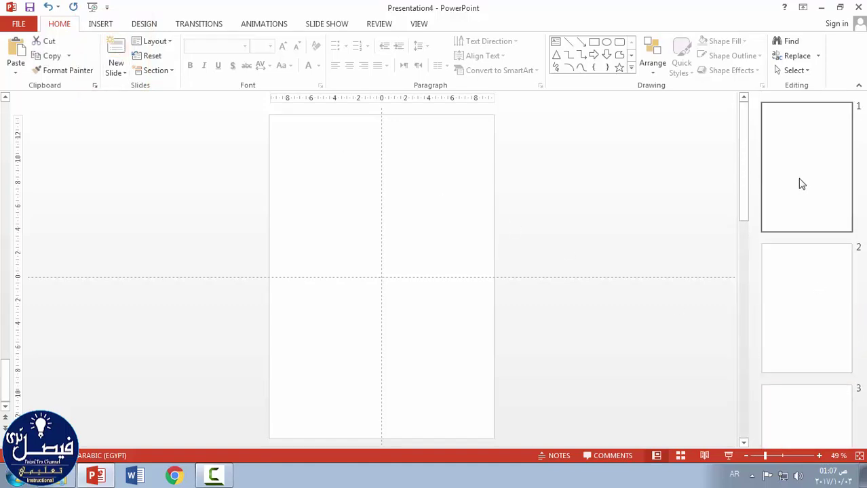
{"action": "left_click", "coordinate": [803, 180]}
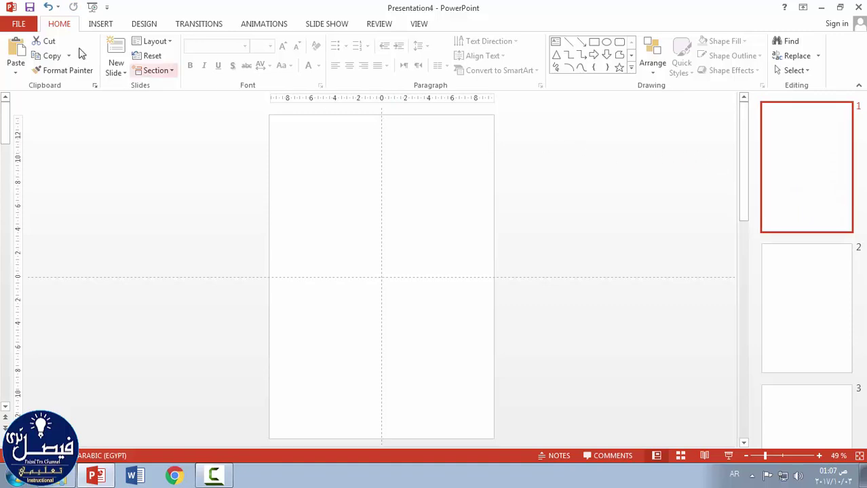
{"action": "left_click", "coordinate": [145, 25]}
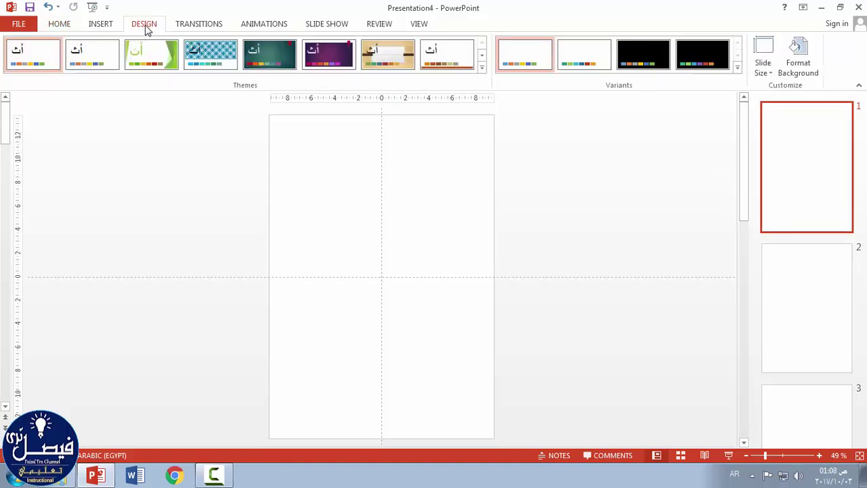
- Fill slide 1's background with scanned page 1 from the Desktop folder, stretched rather than tiled
{"action": "left_click", "coordinate": [814, 64]}
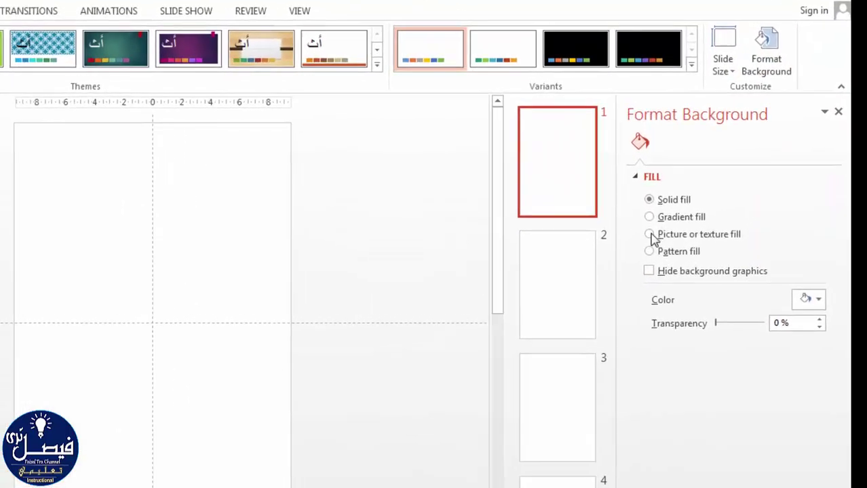
{"action": "left_click", "coordinate": [597, 264]}
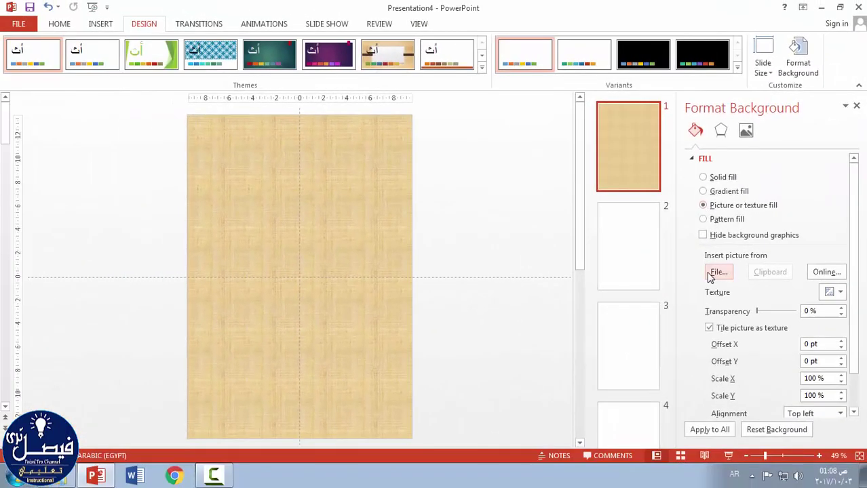
{"action": "left_click", "coordinate": [718, 273]}
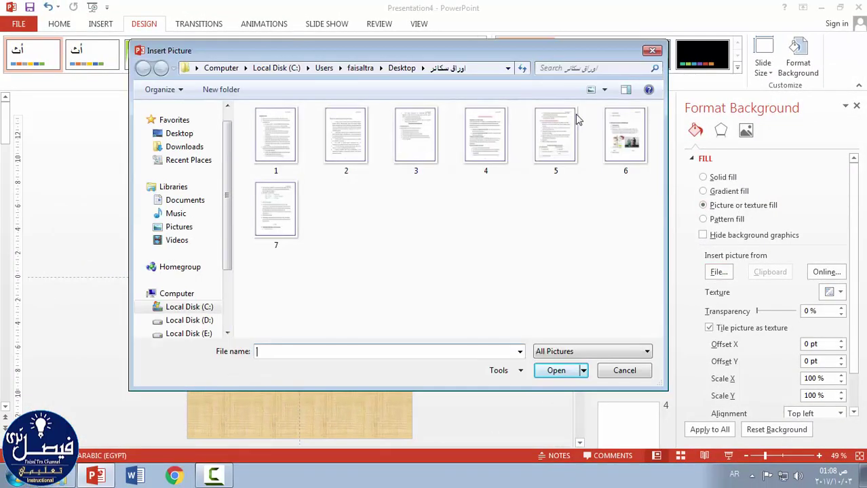
{"action": "left_click", "coordinate": [194, 136]}
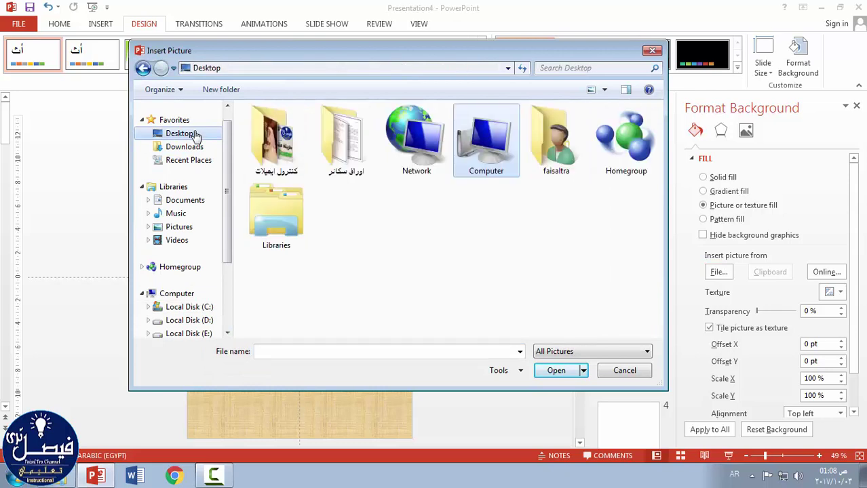
{"action": "double_click", "coordinate": [351, 153]}
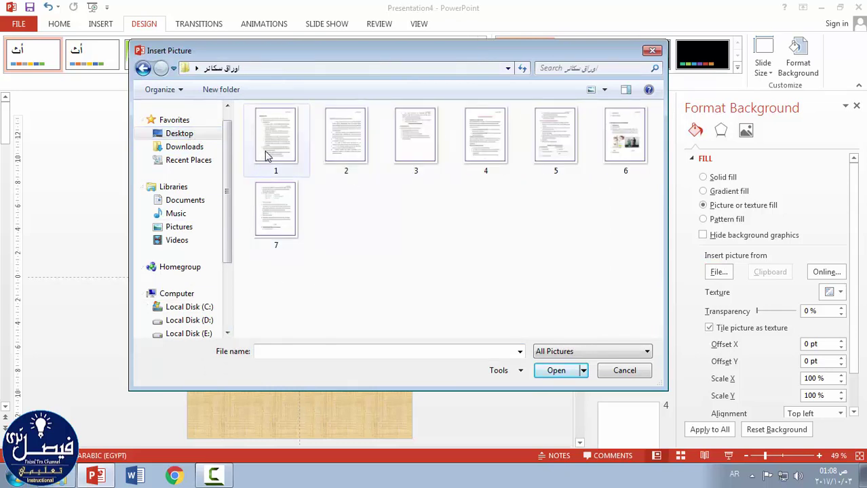
{"action": "double_click", "coordinate": [270, 150]}
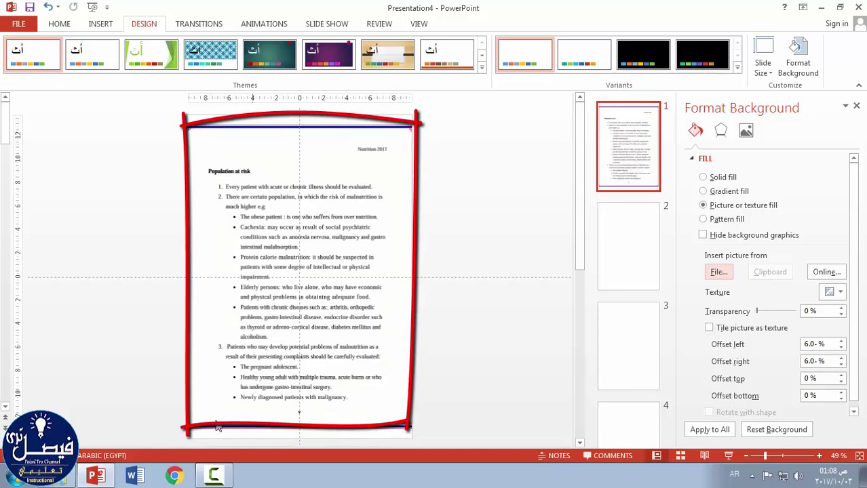
{"action": "left_click", "coordinate": [709, 328]}
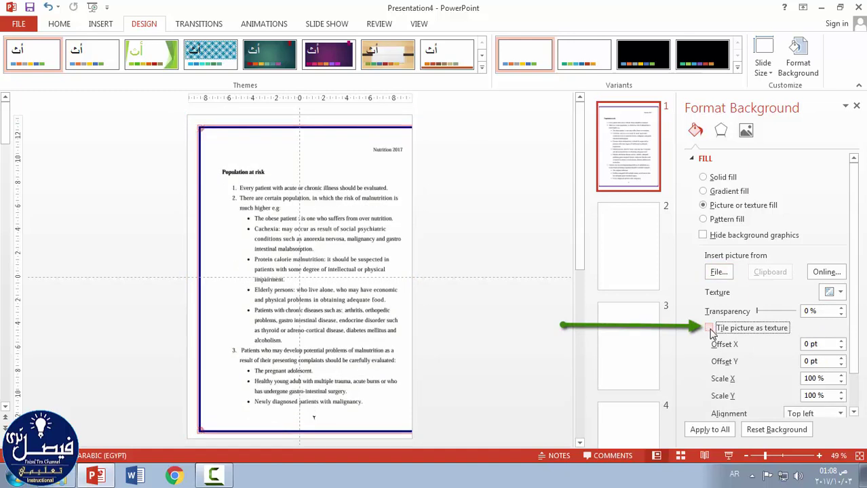
{"action": "left_click", "coordinate": [709, 329]}
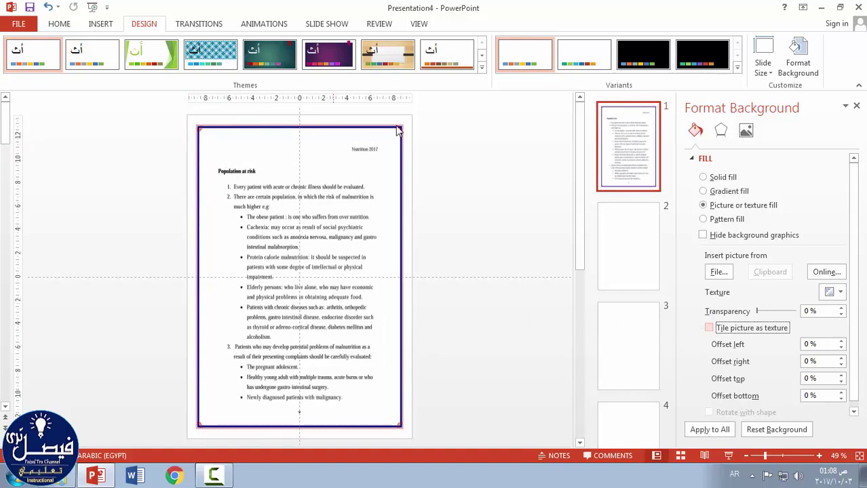
- Make scanned page 2 slide 2's background picture, stretched to fill
{"action": "left_click", "coordinate": [619, 250]}
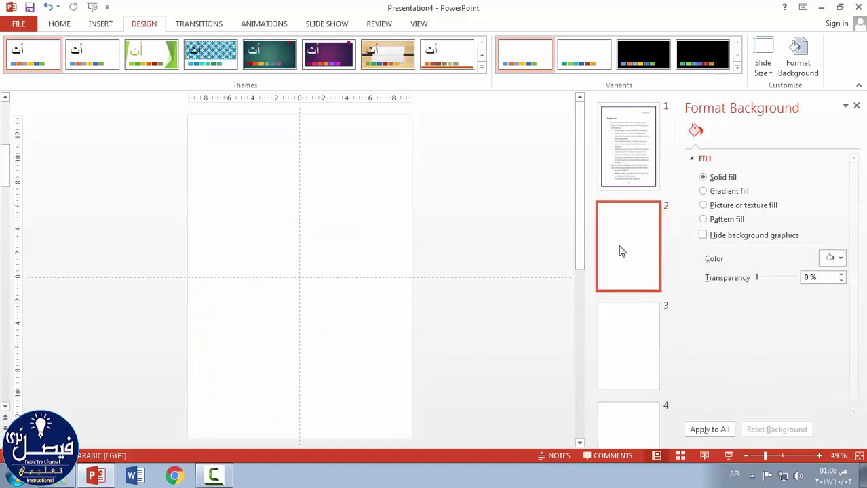
{"action": "left_click", "coordinate": [704, 206]}
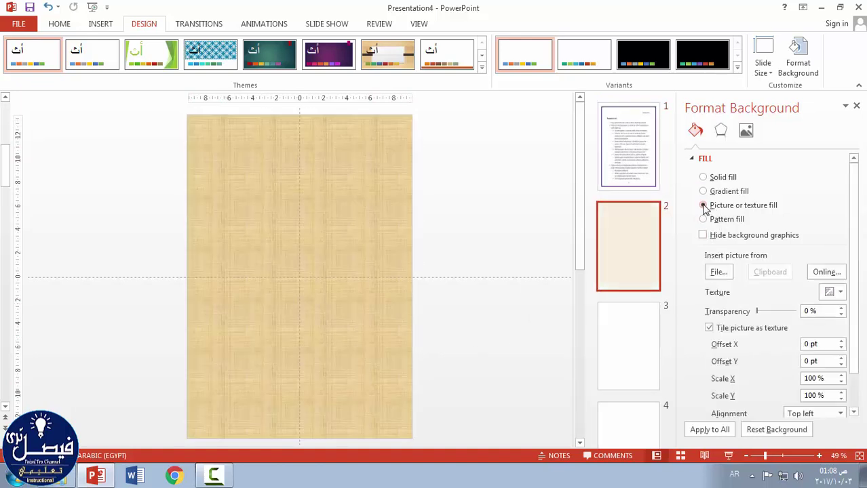
{"action": "left_click", "coordinate": [716, 275]}
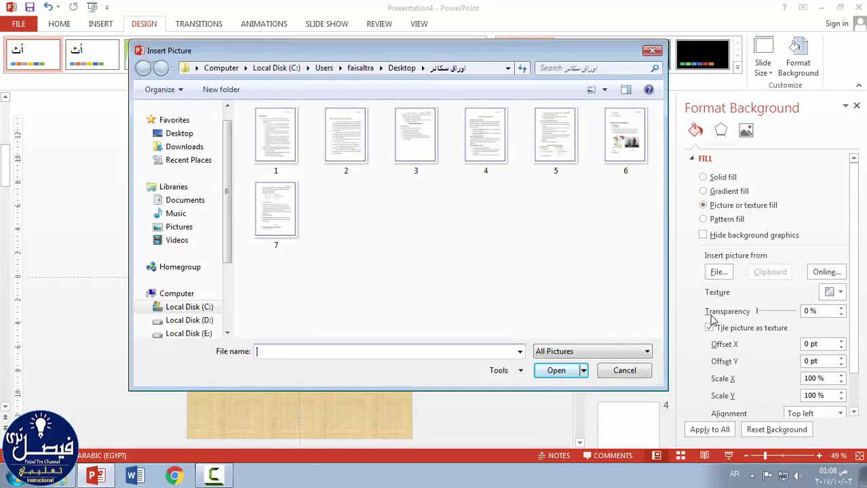
{"action": "left_click", "coordinate": [341, 145]}
{"action": "double_click", "coordinate": [341, 145]}
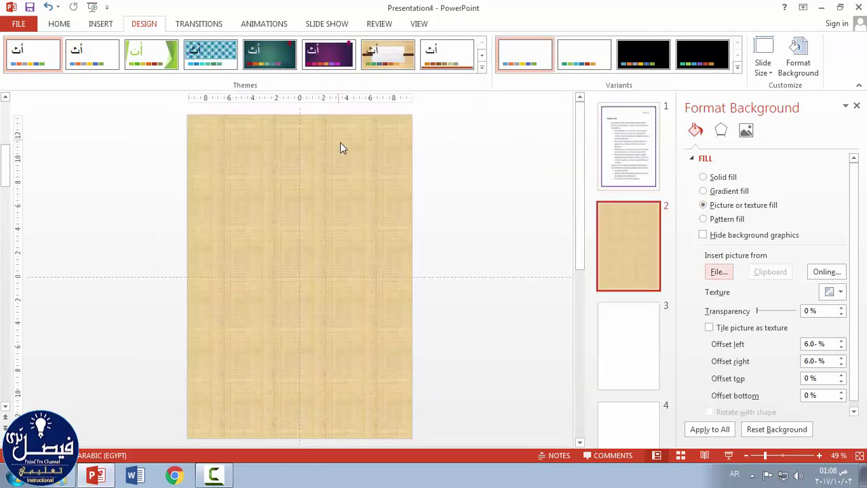
{"action": "left_click", "coordinate": [709, 329]}
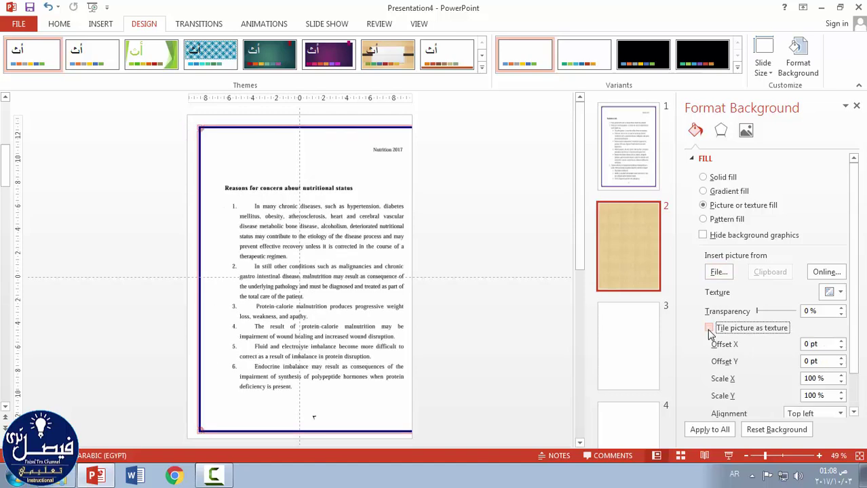
{"action": "left_click", "coordinate": [709, 329]}
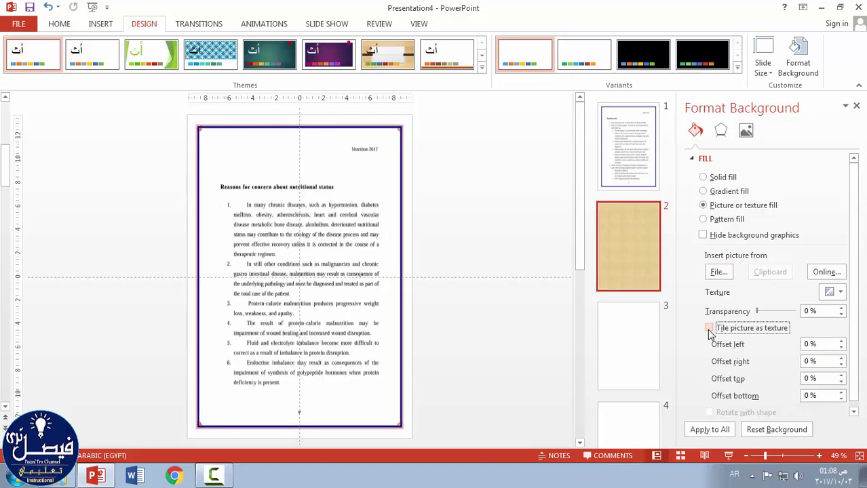
- Make scanned page 3 slide 3's background picture, stretched to fill with 0% offsets
{"action": "left_click", "coordinate": [650, 343]}
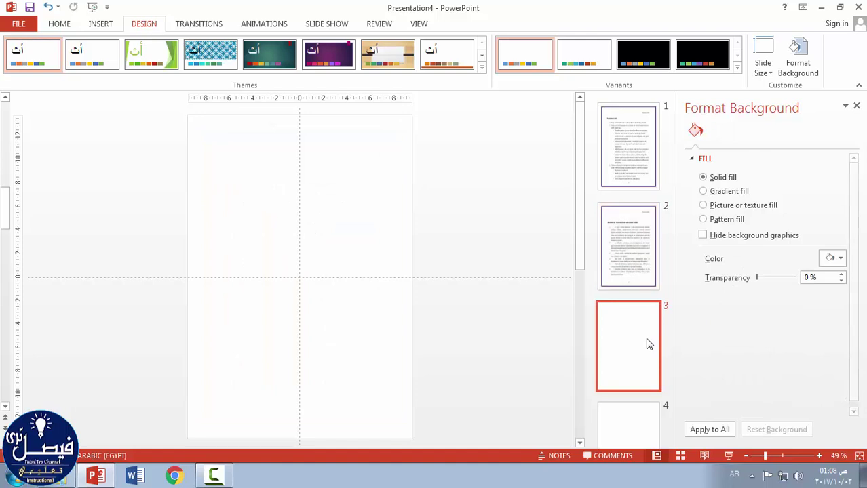
{"action": "left_click", "coordinate": [704, 205]}
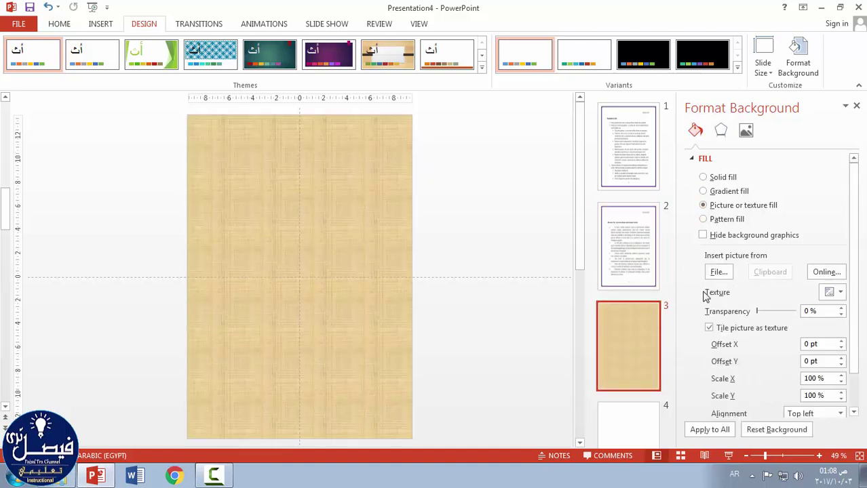
{"action": "left_click", "coordinate": [718, 272]}
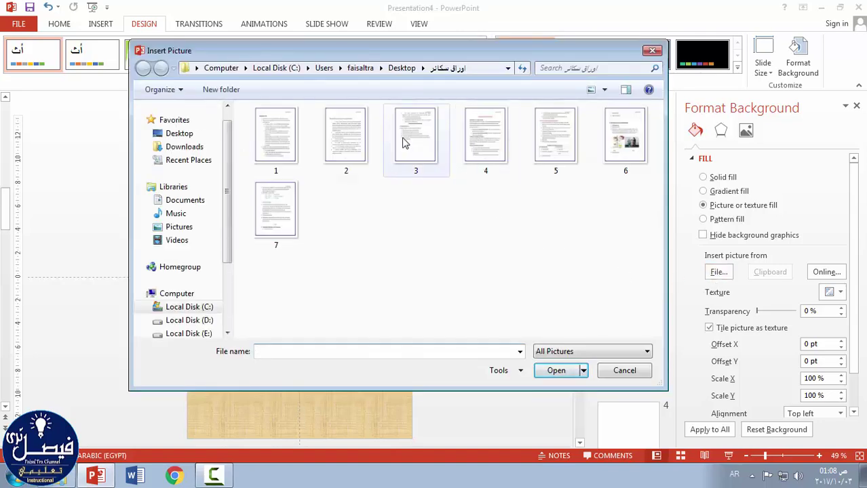
{"action": "double_click", "coordinate": [410, 142]}
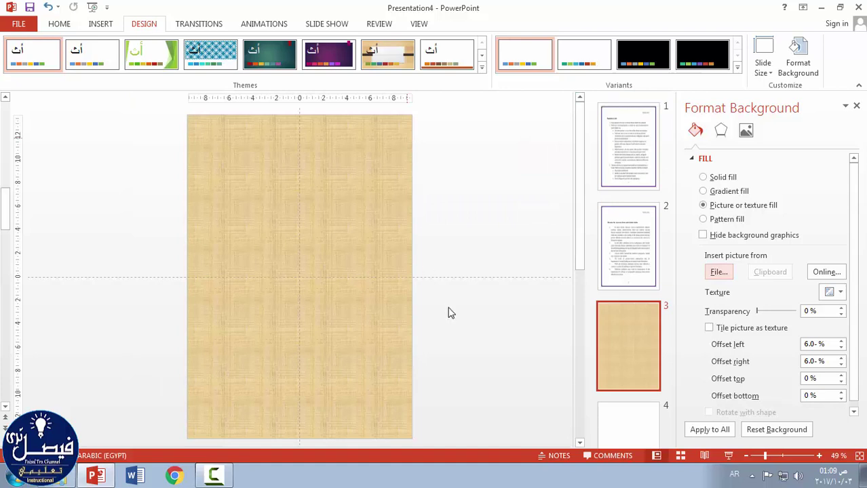
{"action": "left_click", "coordinate": [710, 328]}
{"action": "left_click", "coordinate": [710, 329]}
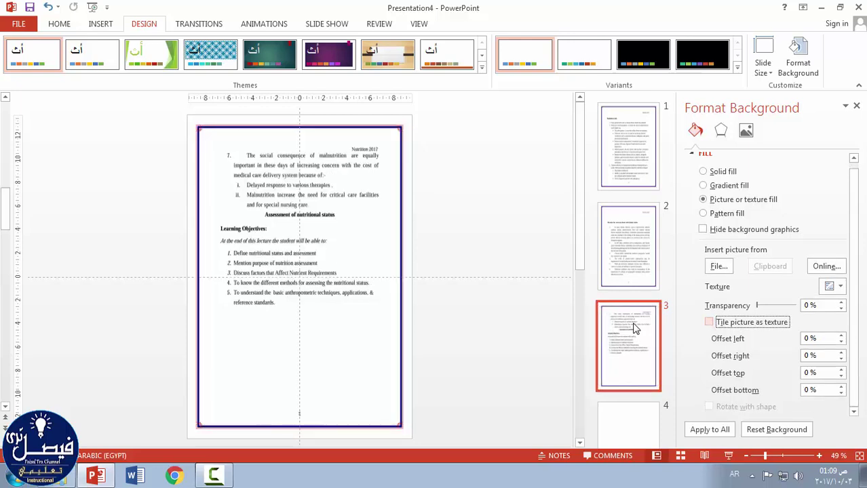
- Make scanned page 4 slide 4's background picture, undoing the tiling so it fills
{"action": "left_click", "coordinate": [641, 411]}
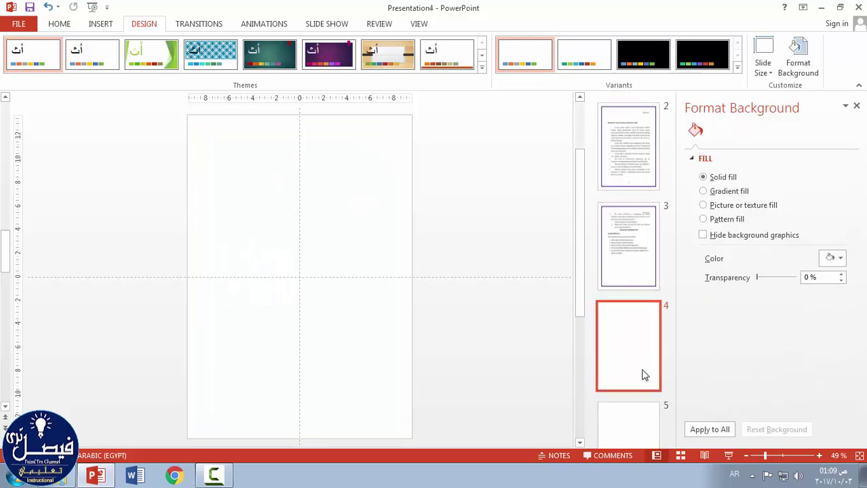
{"action": "left_click", "coordinate": [713, 209]}
{"action": "left_click", "coordinate": [715, 276]}
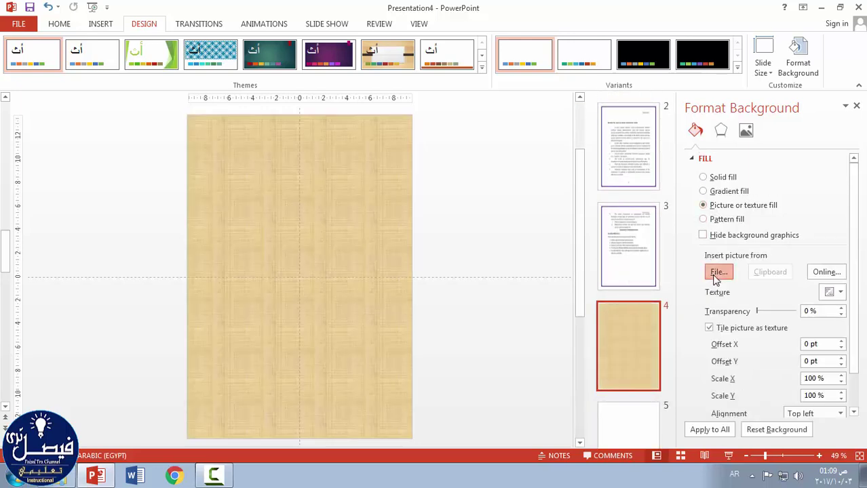
{"action": "left_click", "coordinate": [488, 162]}
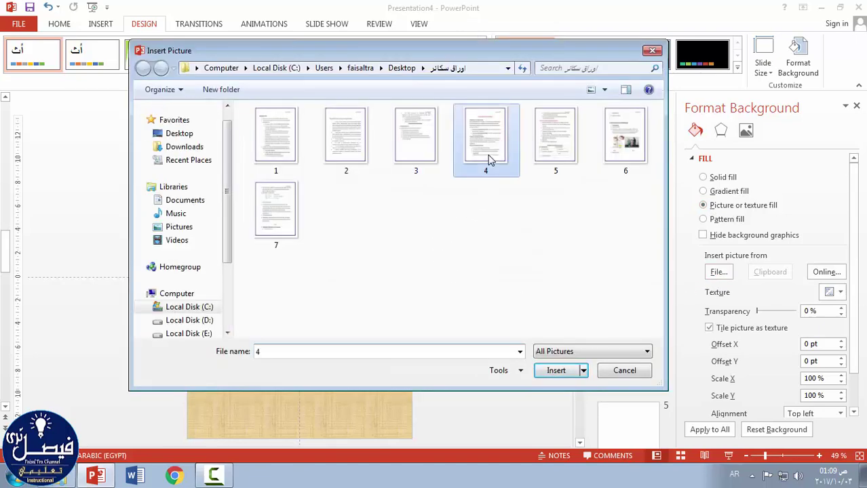
{"action": "double_click", "coordinate": [490, 160]}
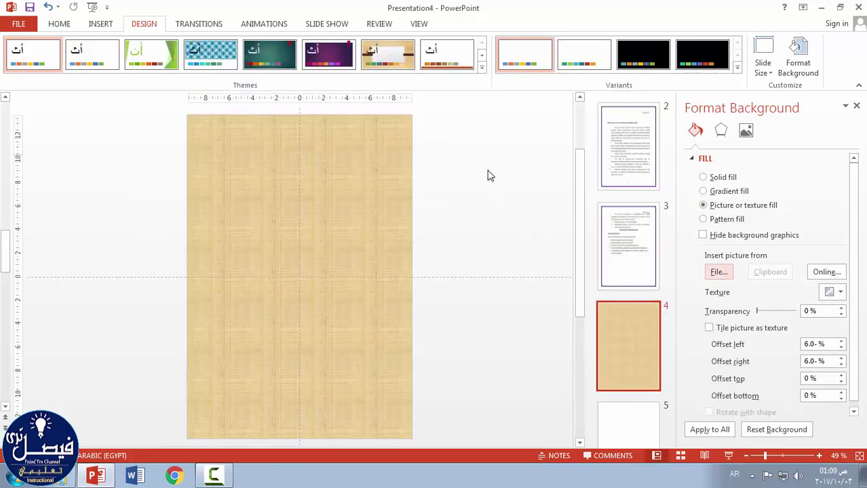
{"action": "left_click", "coordinate": [710, 330]}
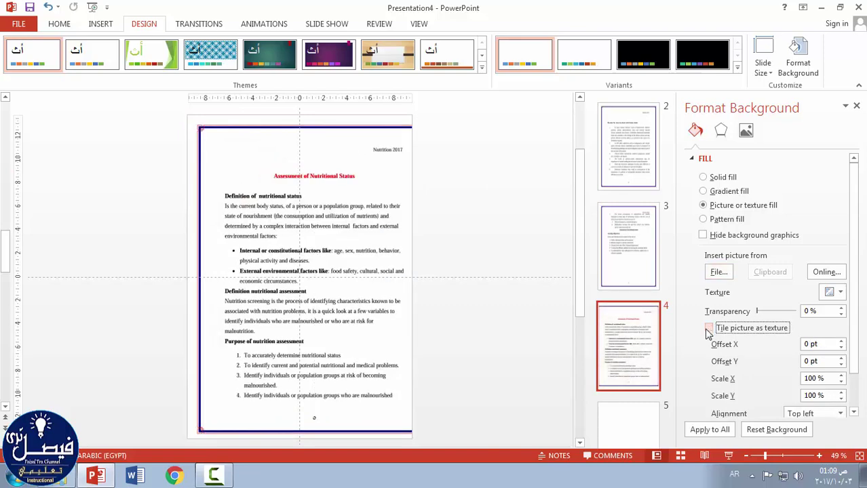
{"action": "key", "text": "ctrl+z"}
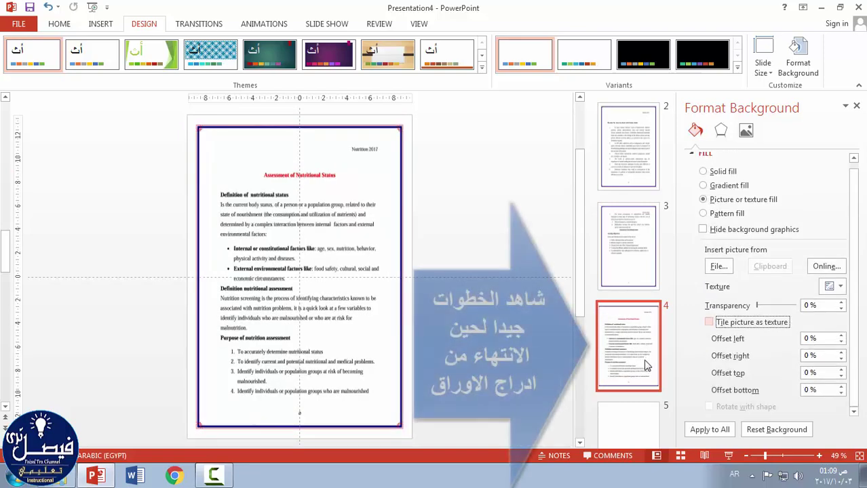
- Make scanned page 5 slide 5's background picture with Tile picture as texture toggled
{"action": "scroll", "coordinate": [582, 302], "scroll_direction": "down", "scroll_amount": 3}
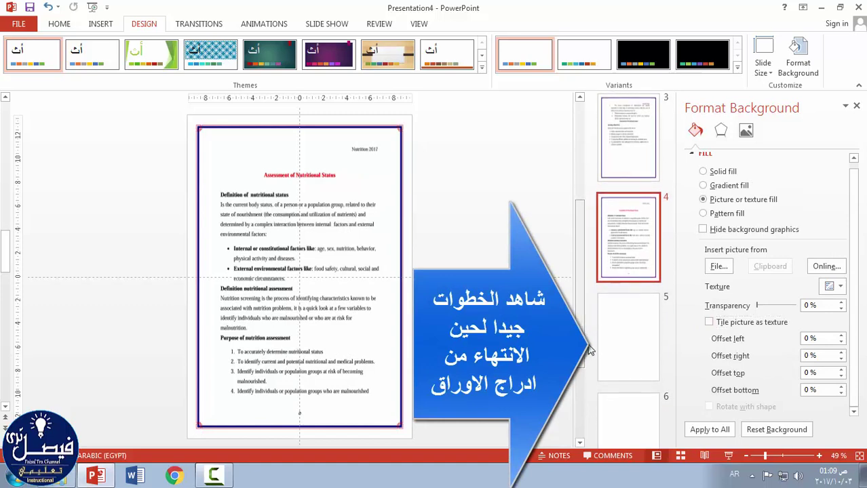
{"action": "left_click", "coordinate": [631, 337]}
{"action": "scroll", "coordinate": [619, 301], "scroll_direction": "down", "scroll_amount": 1}
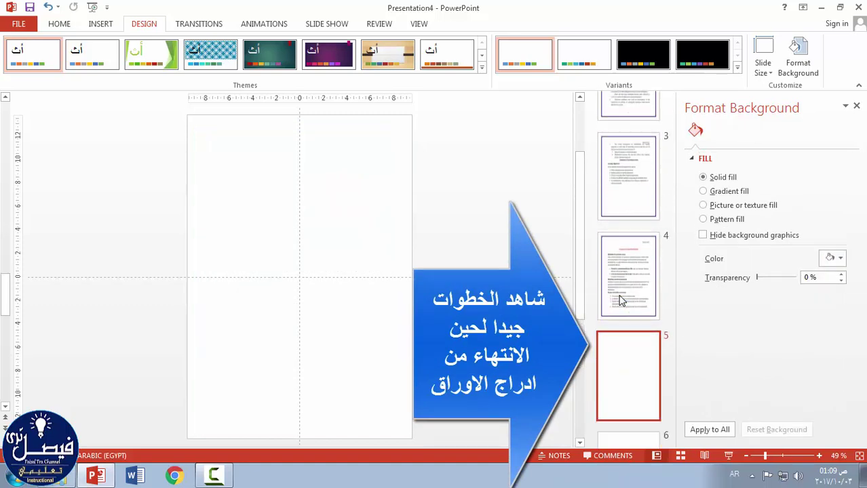
{"action": "left_click", "coordinate": [703, 205]}
{"action": "left_click", "coordinate": [713, 273]}
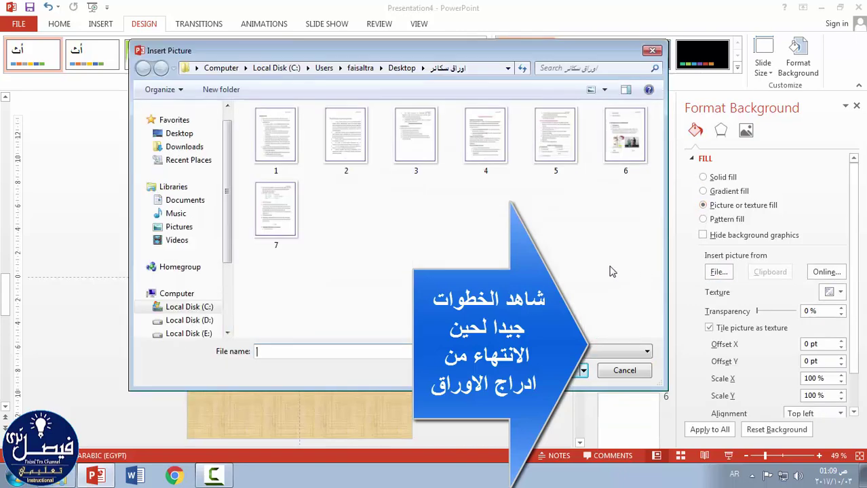
{"action": "left_click", "coordinate": [562, 163]}
{"action": "double_click", "coordinate": [561, 163]}
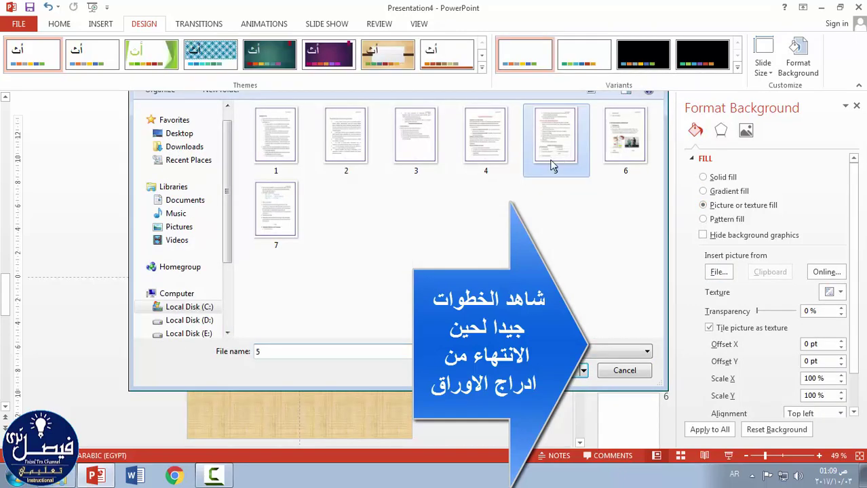
{"action": "left_click", "coordinate": [710, 328]}
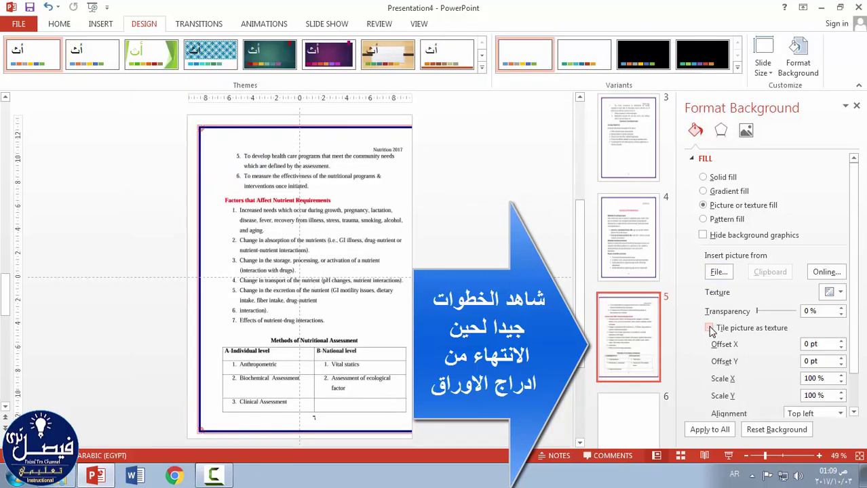
{"action": "left_click", "coordinate": [646, 419]}
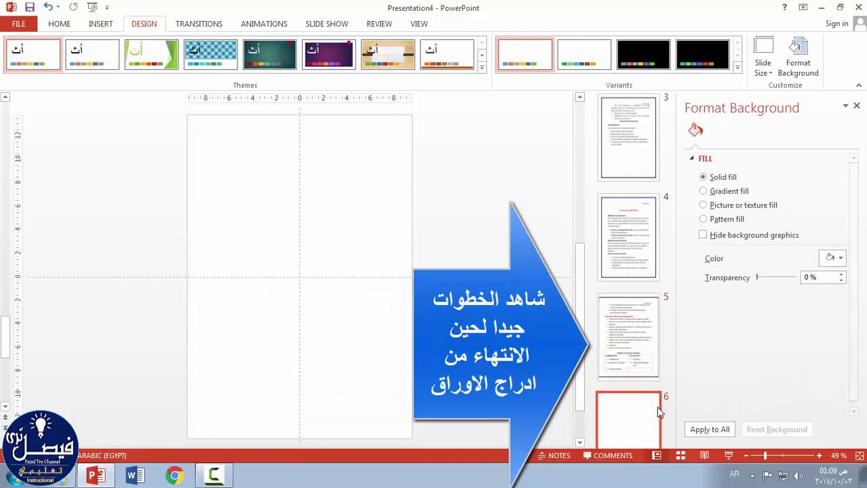
- Make scanned page 6 slide 6's background picture, stretched over the whole slide
{"action": "left_click", "coordinate": [703, 206]}
{"action": "left_click", "coordinate": [719, 271]}
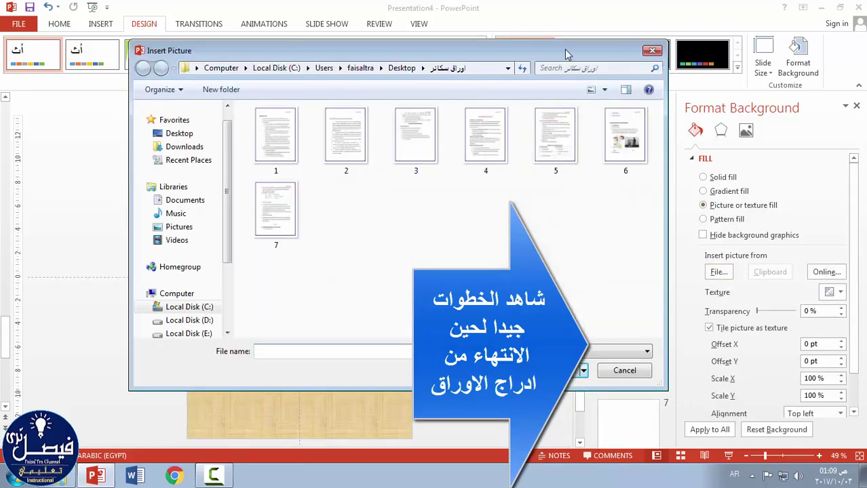
{"action": "left_click_drag", "start_coordinate": [565, 53], "coordinate": [487, 67]}
{"action": "double_click", "coordinate": [537, 150]}
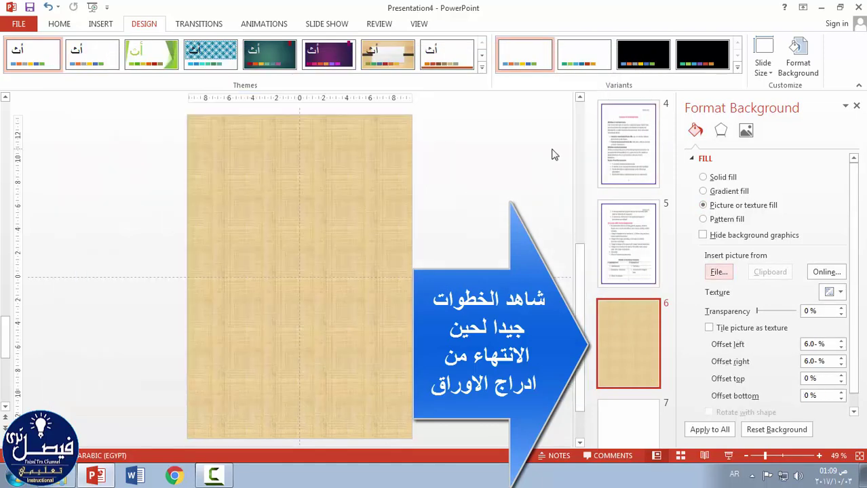
{"action": "left_click", "coordinate": [709, 328]}
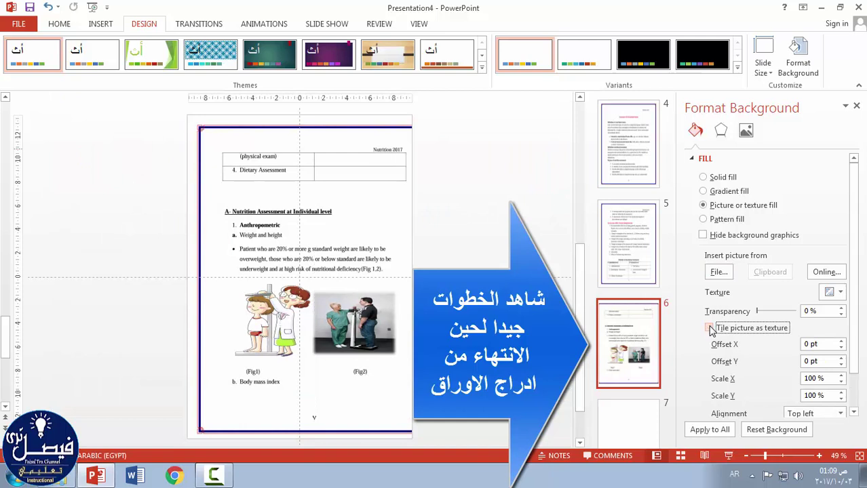
{"action": "left_click", "coordinate": [709, 328]}
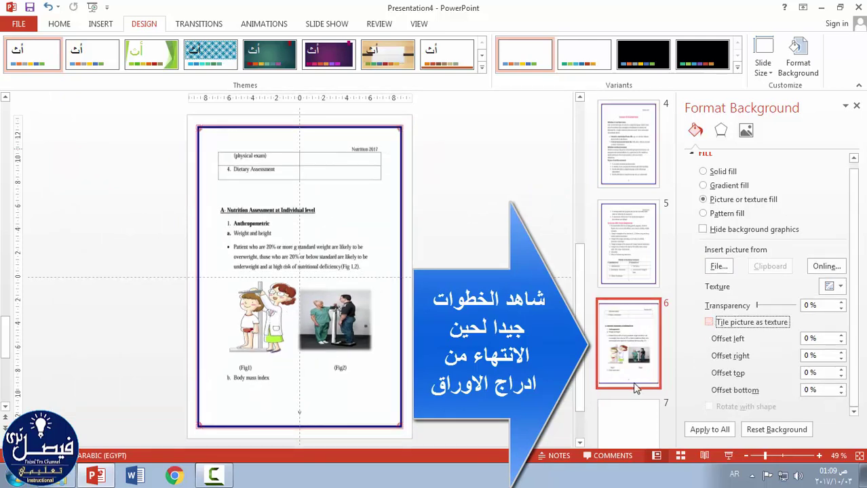
- Make scanned page 7 slide 7's background picture, stretched to fill, then recheck slide 6
{"action": "left_click", "coordinate": [628, 414]}
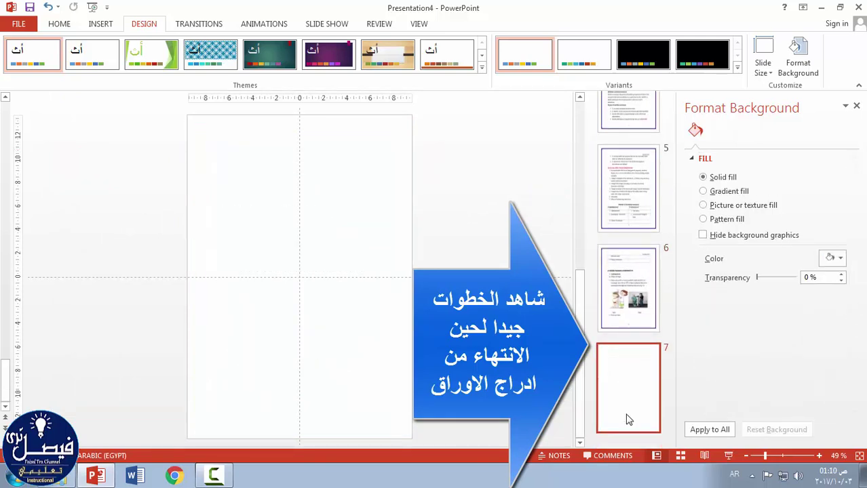
{"action": "left_click", "coordinate": [703, 205]}
{"action": "left_click", "coordinate": [706, 273]}
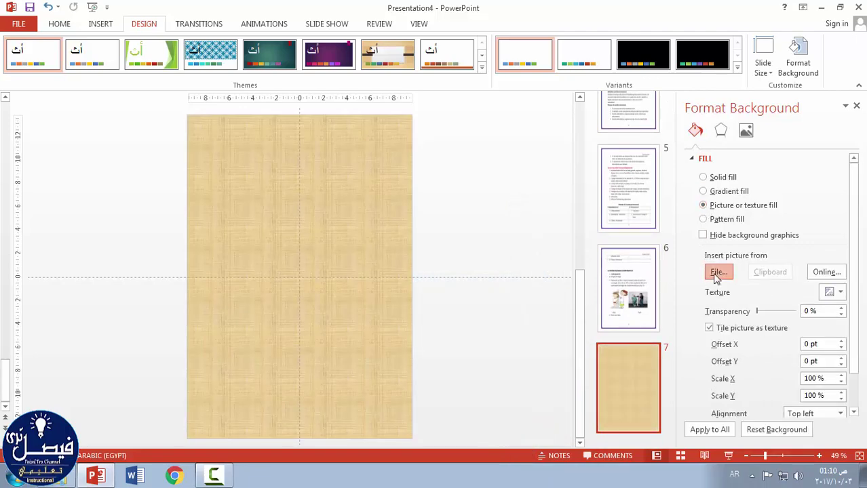
{"action": "double_click", "coordinate": [200, 234]}
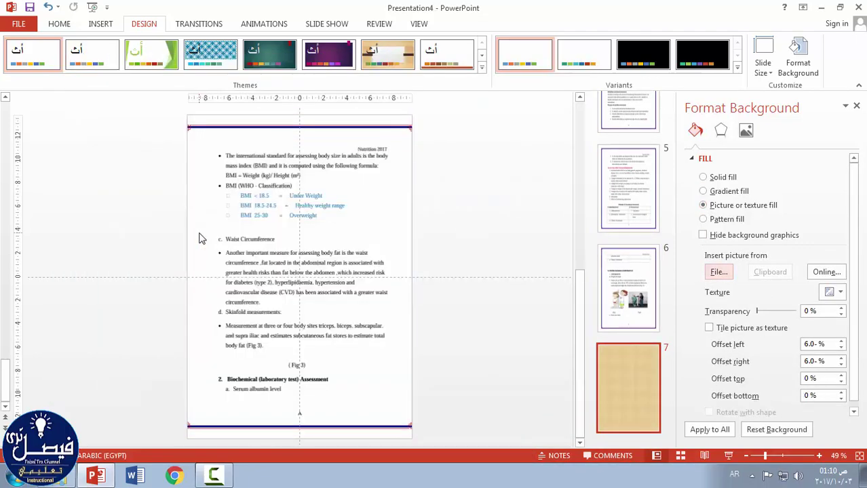
{"action": "left_click", "coordinate": [708, 329]}
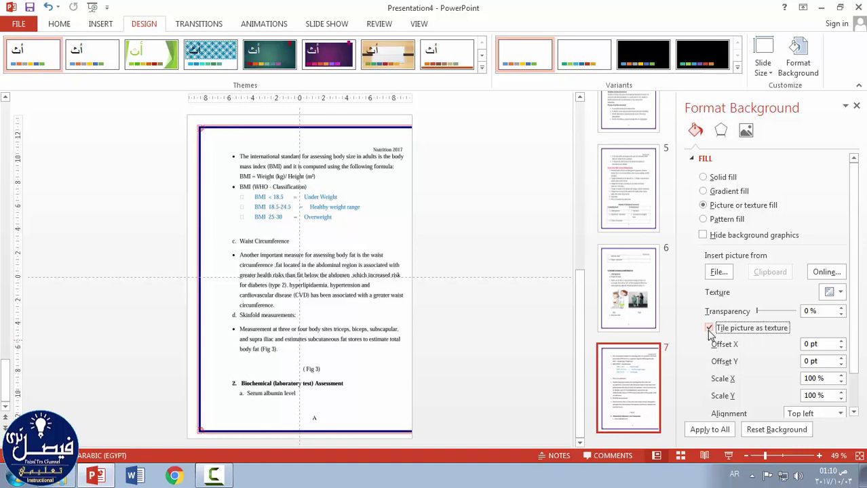
{"action": "left_click", "coordinate": [708, 329]}
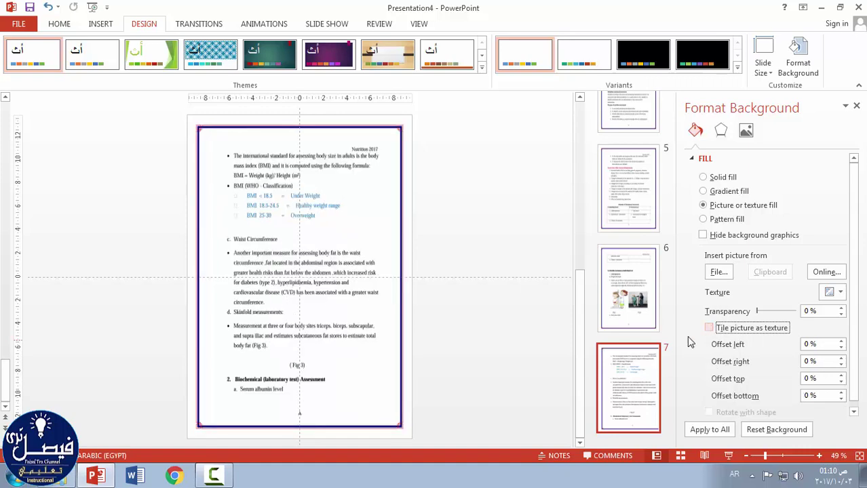
{"action": "left_click", "coordinate": [640, 307]}
{"action": "scroll", "coordinate": [629, 193], "scroll_direction": "up", "scroll_amount": 3}
{"action": "scroll", "coordinate": [629, 193], "scroll_direction": "up", "scroll_amount": 3}
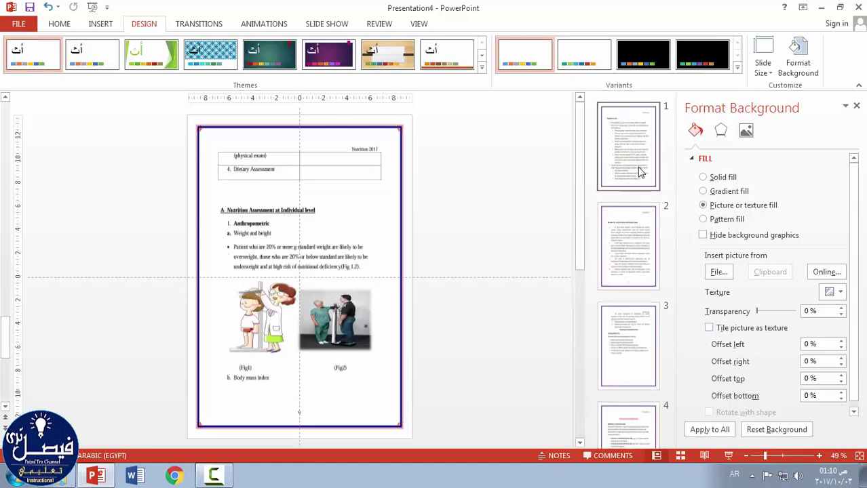
- Set up Save As to the Desktop with file name سكانر and PDF as the save type
{"action": "left_click", "coordinate": [640, 171]}
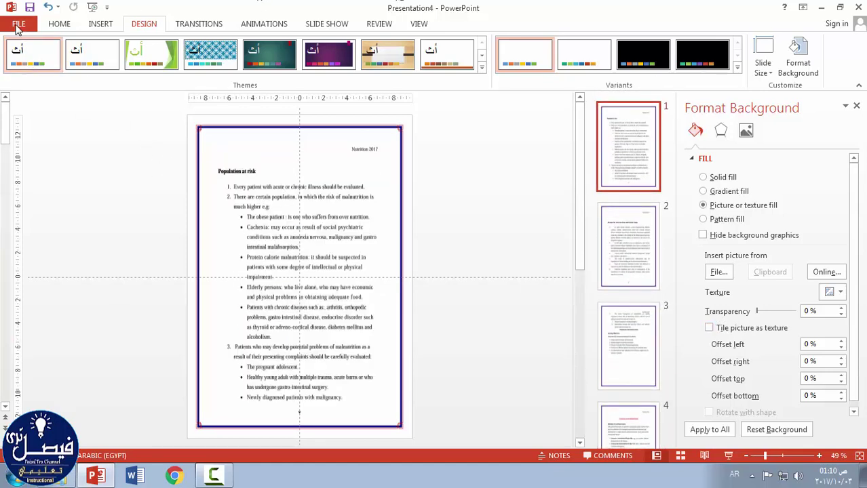
{"action": "left_click", "coordinate": [18, 24]}
{"action": "left_click", "coordinate": [24, 152]}
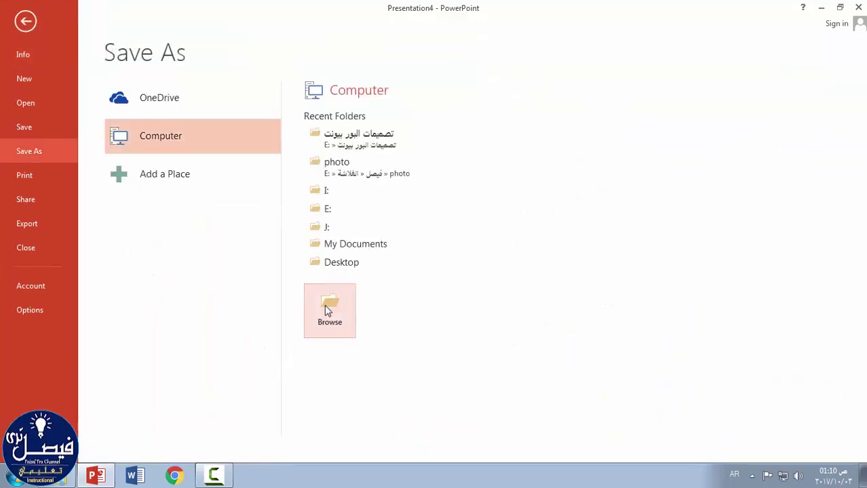
{"action": "left_click", "coordinate": [325, 309]}
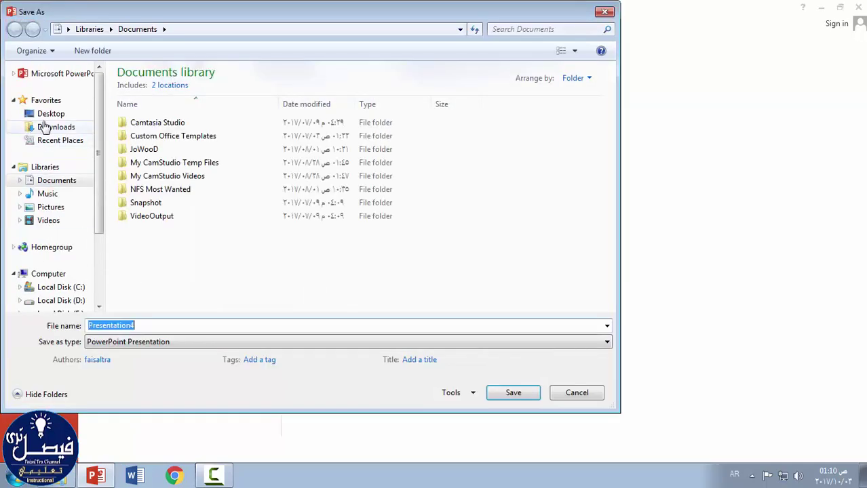
{"action": "left_click", "coordinate": [49, 114]}
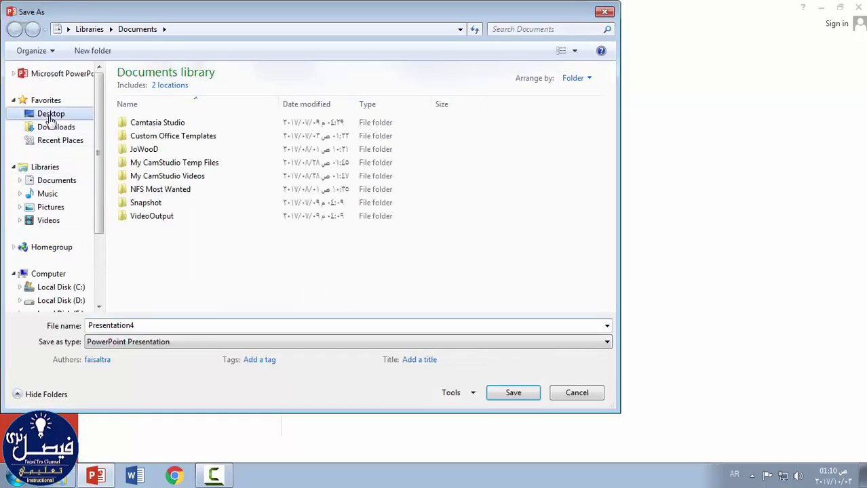
{"action": "double_click", "coordinate": [116, 324]}
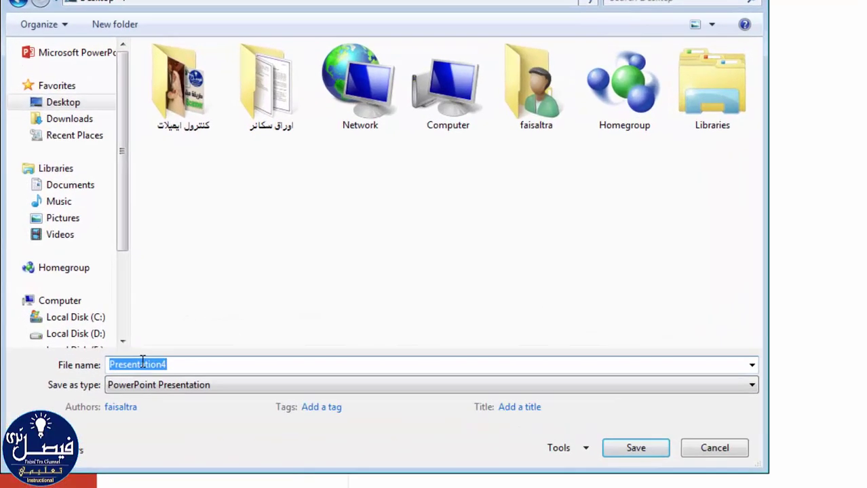
{"action": "type", "text": "ر"}
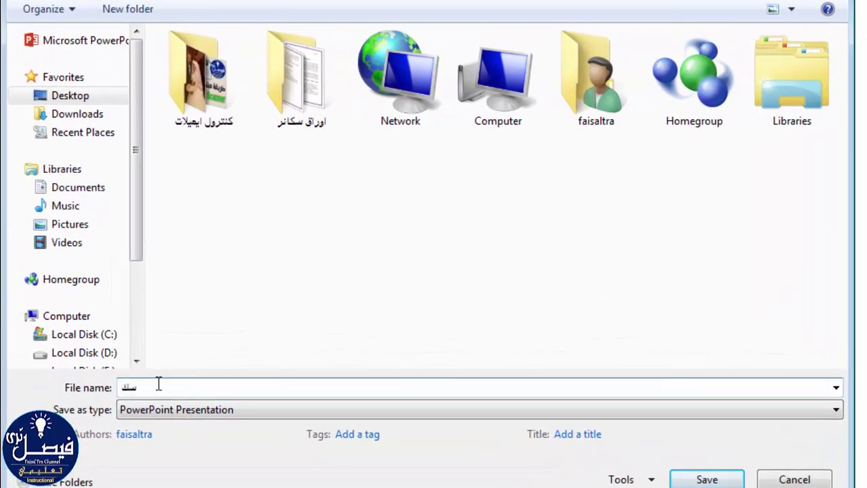
{"action": "type", "text": "انر"}
{"action": "left_click", "coordinate": [218, 420]}
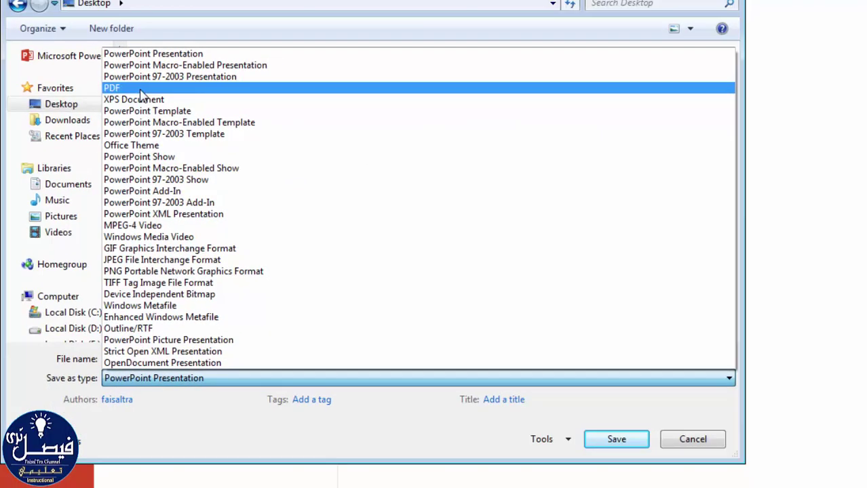
{"action": "left_click", "coordinate": [129, 76]}
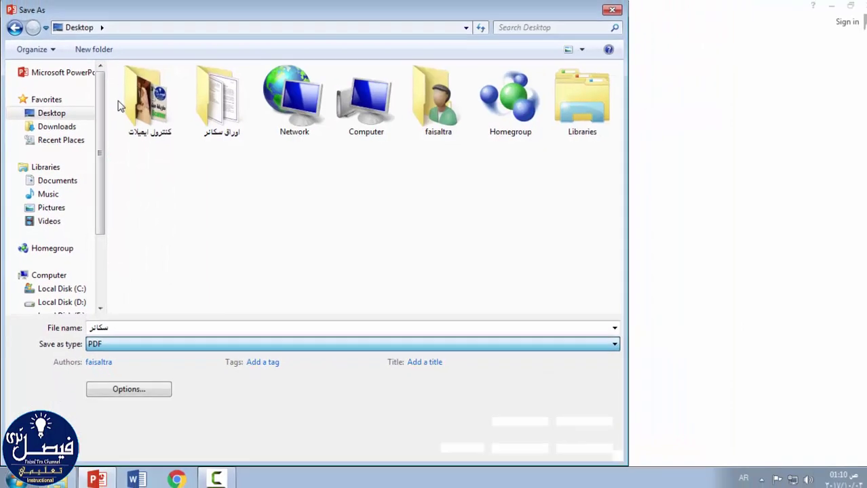
- Publish the PDF, then in Adobe Reader view it at Fit Page through all seven pages
{"action": "left_click", "coordinate": [514, 442]}
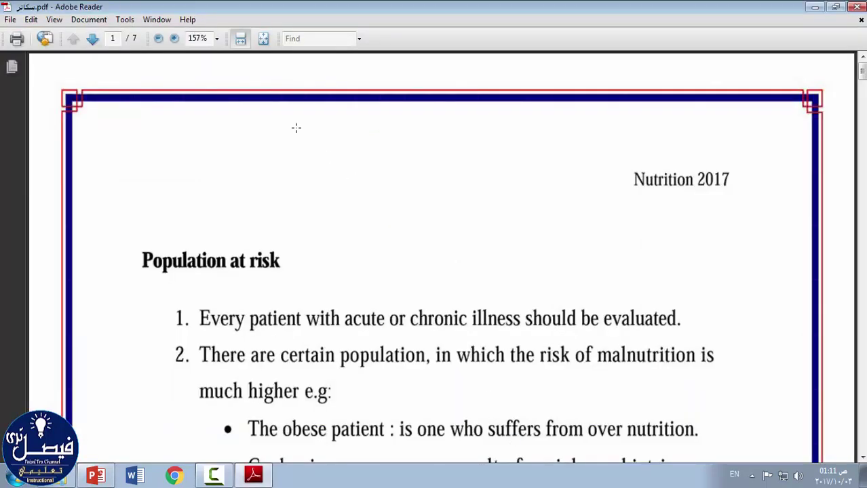
{"action": "left_click", "coordinate": [264, 38]}
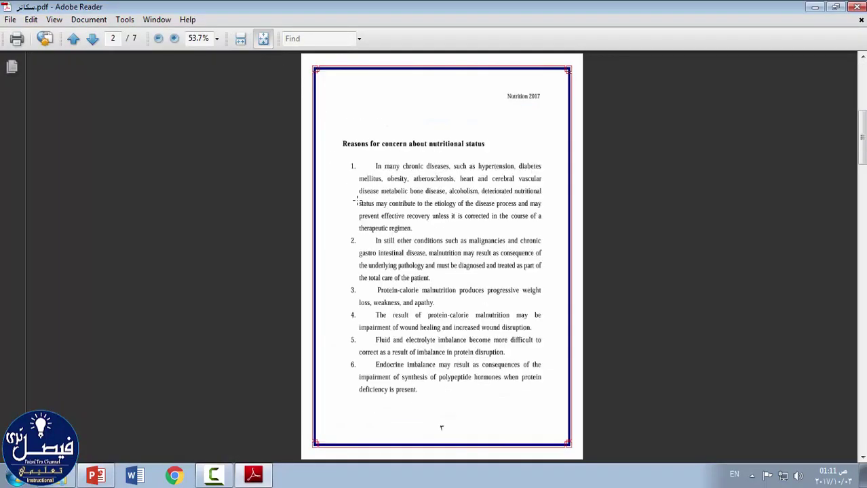
{"action": "scroll", "coordinate": [355, 201], "scroll_direction": "down", "scroll_amount": 2}
{"action": "scroll", "coordinate": [356, 201], "scroll_direction": "down", "scroll_amount": 1}
{"action": "scroll", "coordinate": [276, 166], "scroll_direction": "down", "scroll_amount": 1}
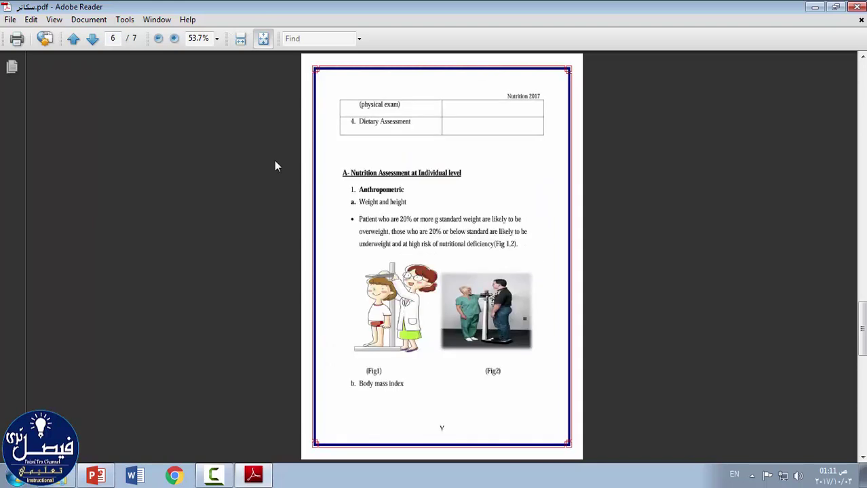
{"action": "scroll", "coordinate": [446, 286], "scroll_direction": "down", "scroll_amount": 1}
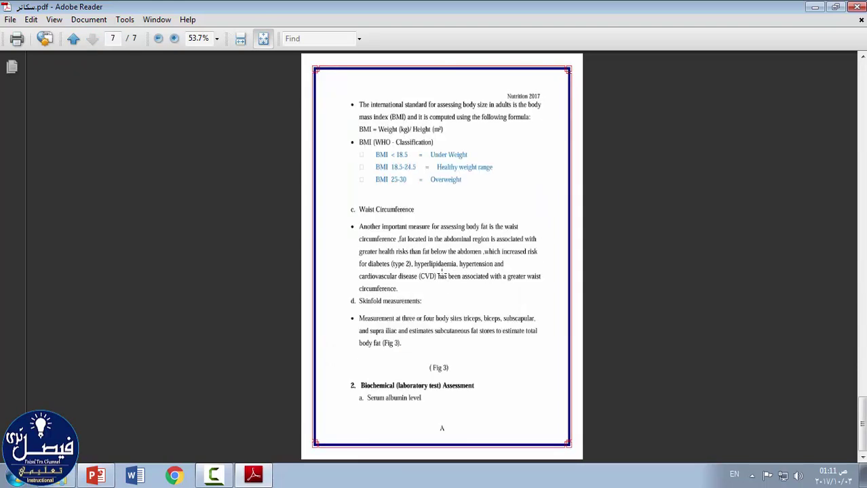